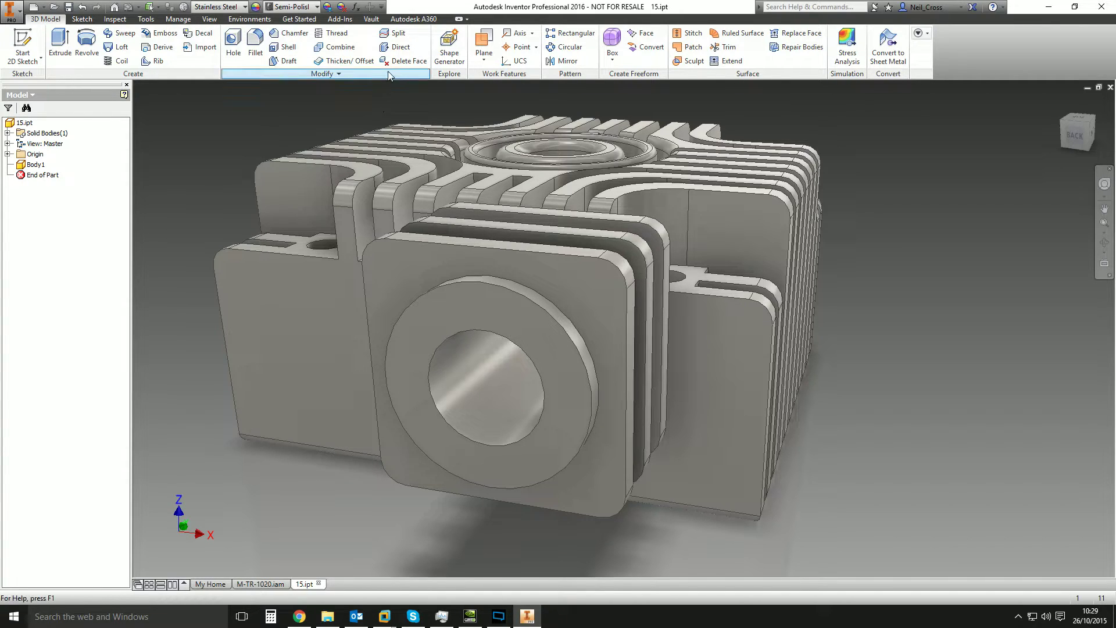
Delete the ring-shaped end face of the cylindrical boss without healing, and undo the deletion
left_click(404, 60)
left_click(457, 318)
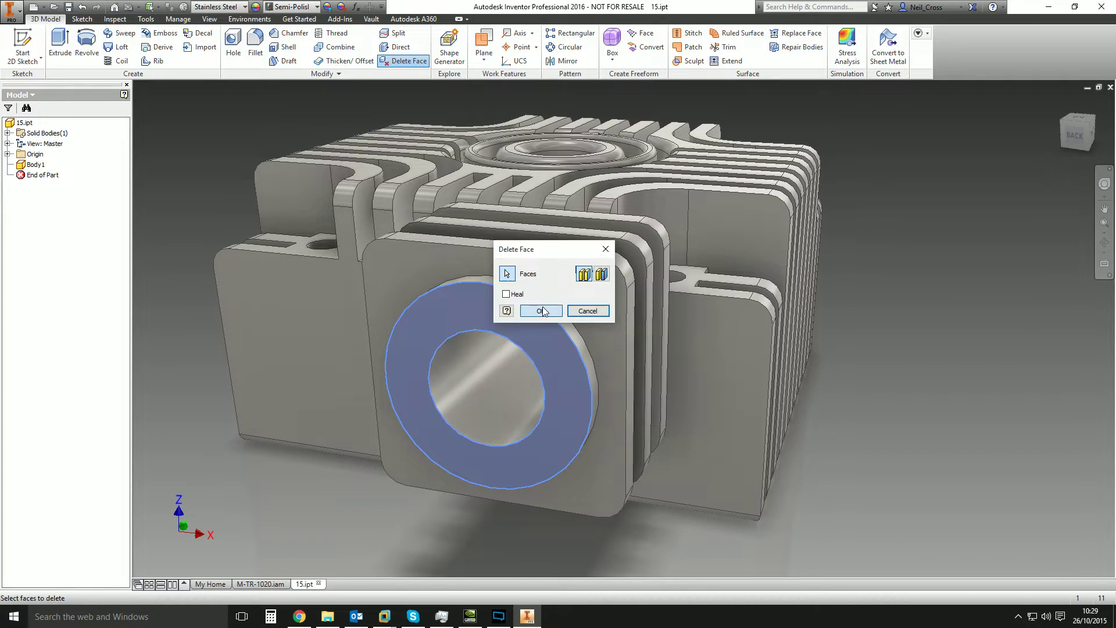
left_click(540, 311)
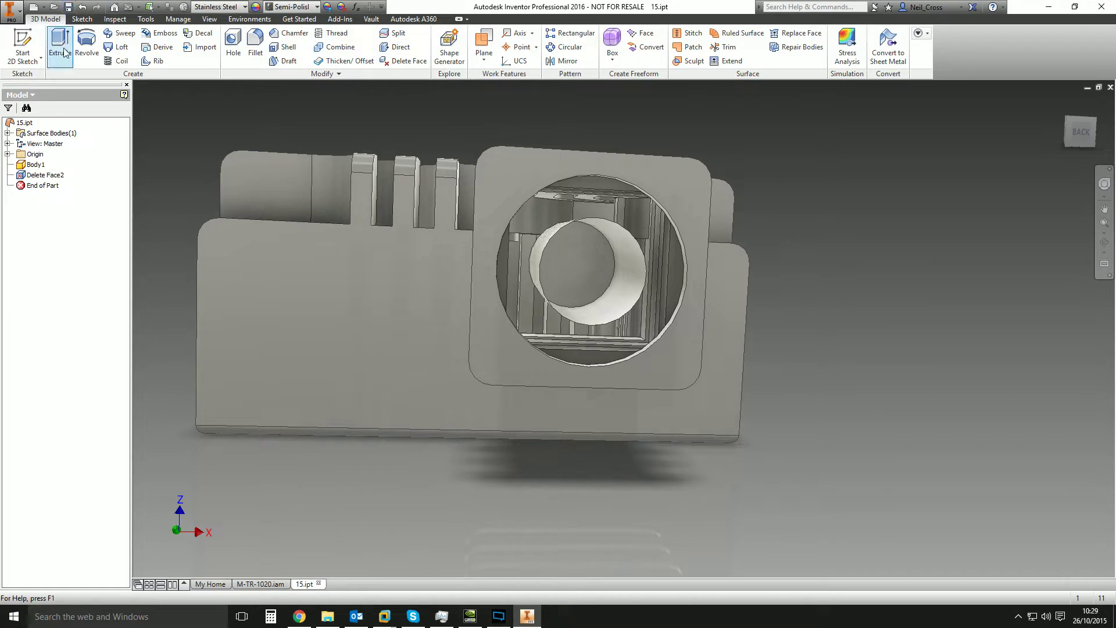
left_click(82, 6)
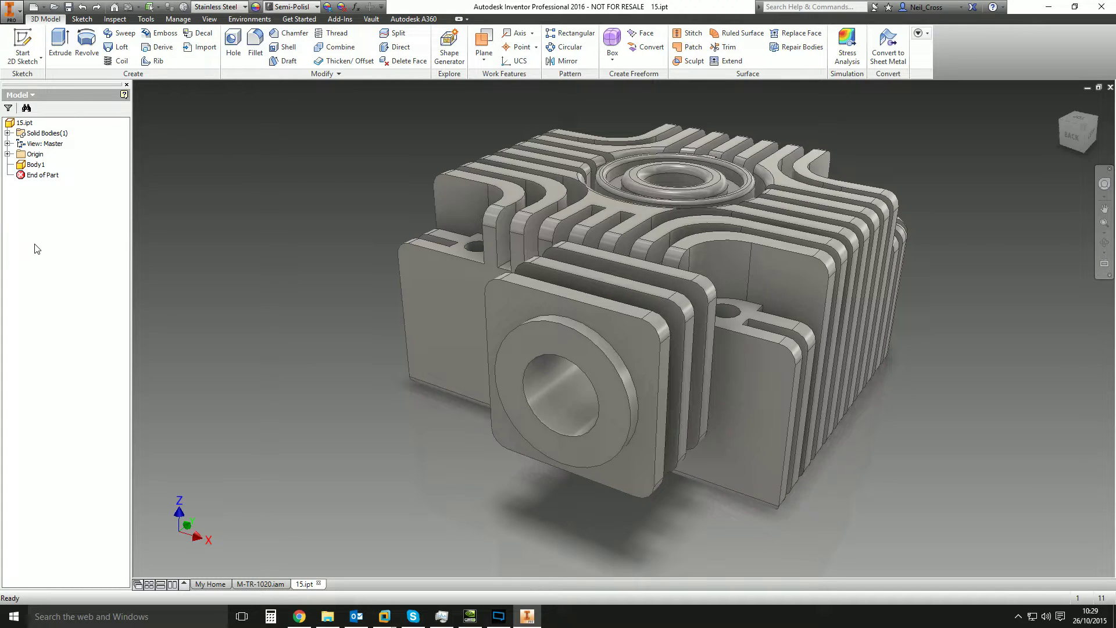
left_click(680, 182)
middle_click_drag(680, 181, 625, 395, "shift")
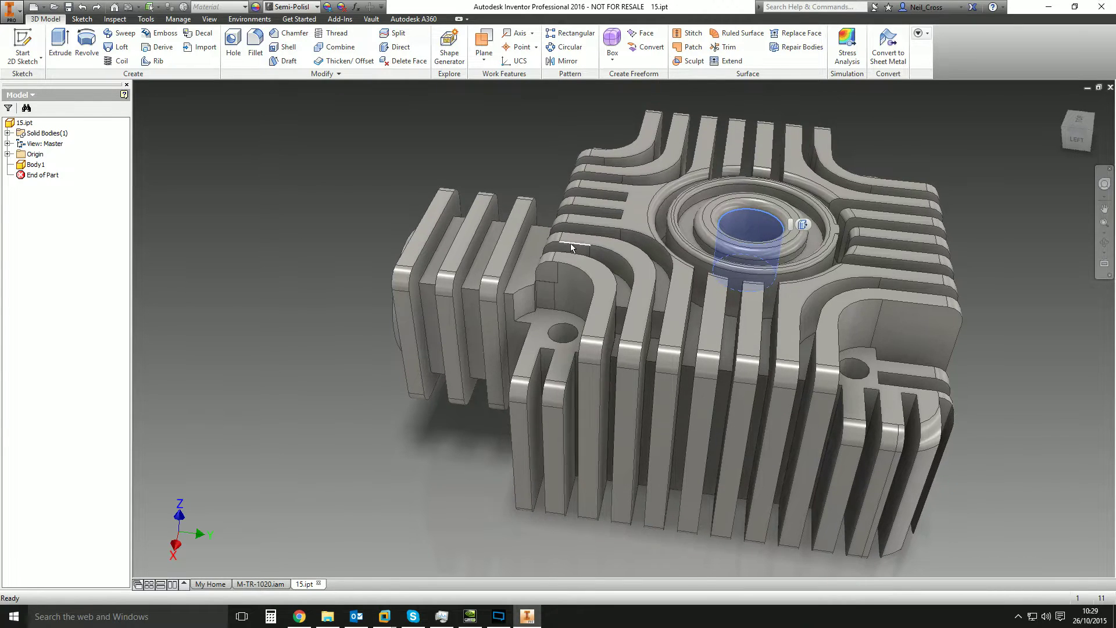
middle_click_drag(575, 251, 605, 260, "shift")
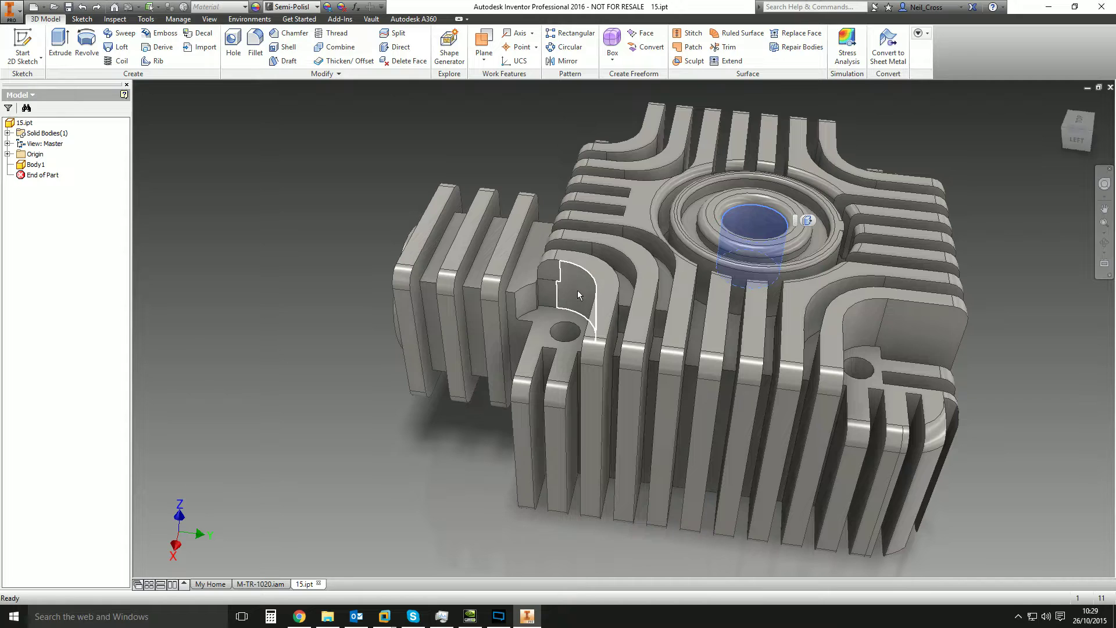
left_click(407, 420)
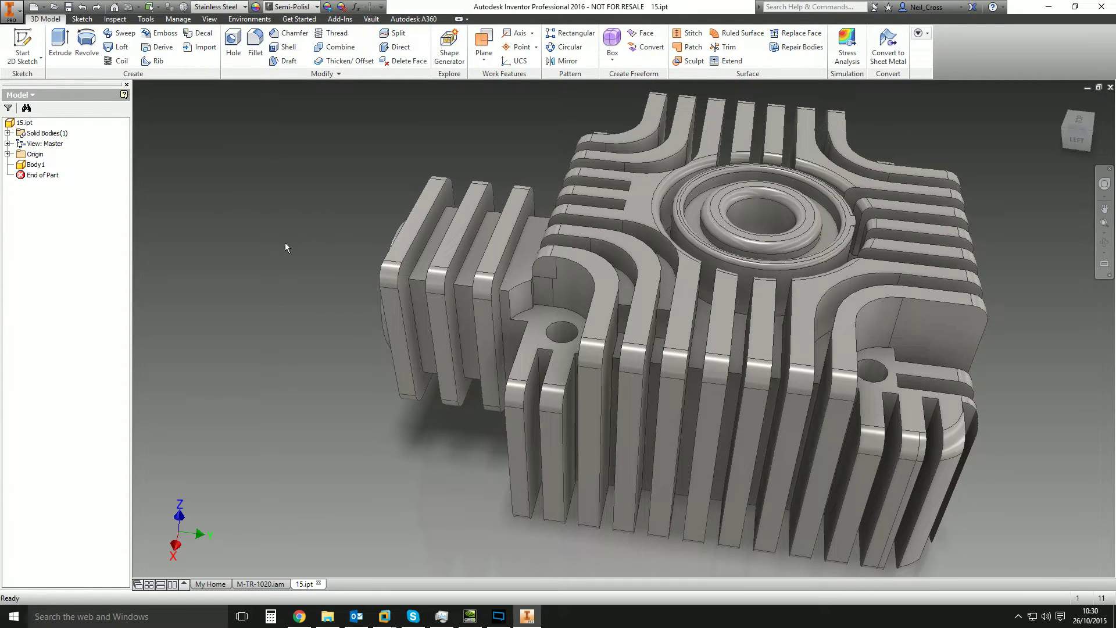
left_click(414, 230)
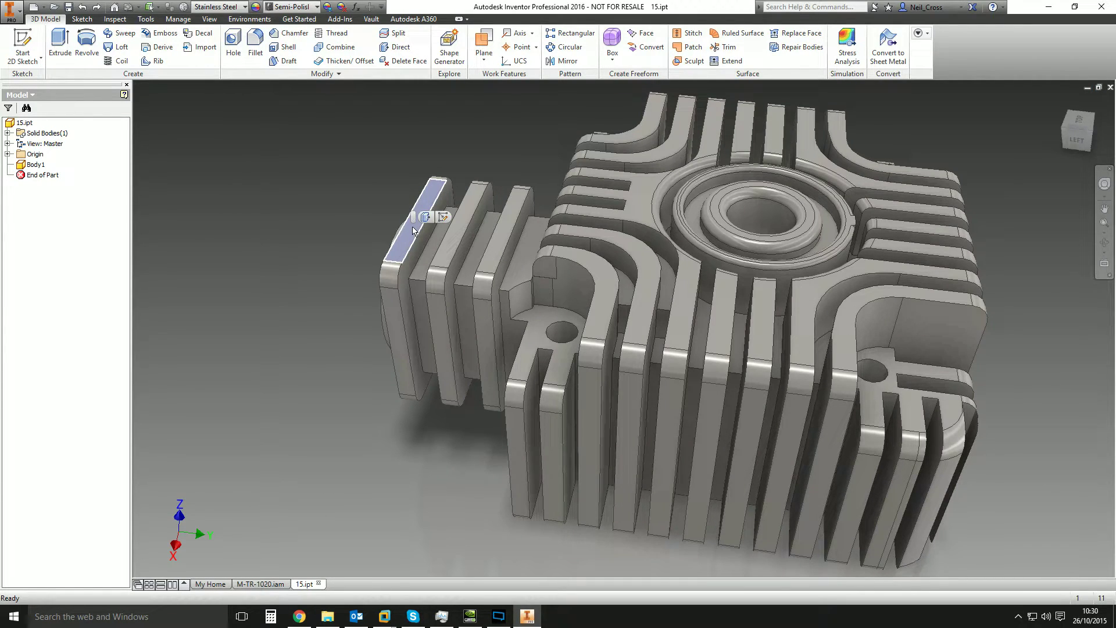
right_click(343, 222)
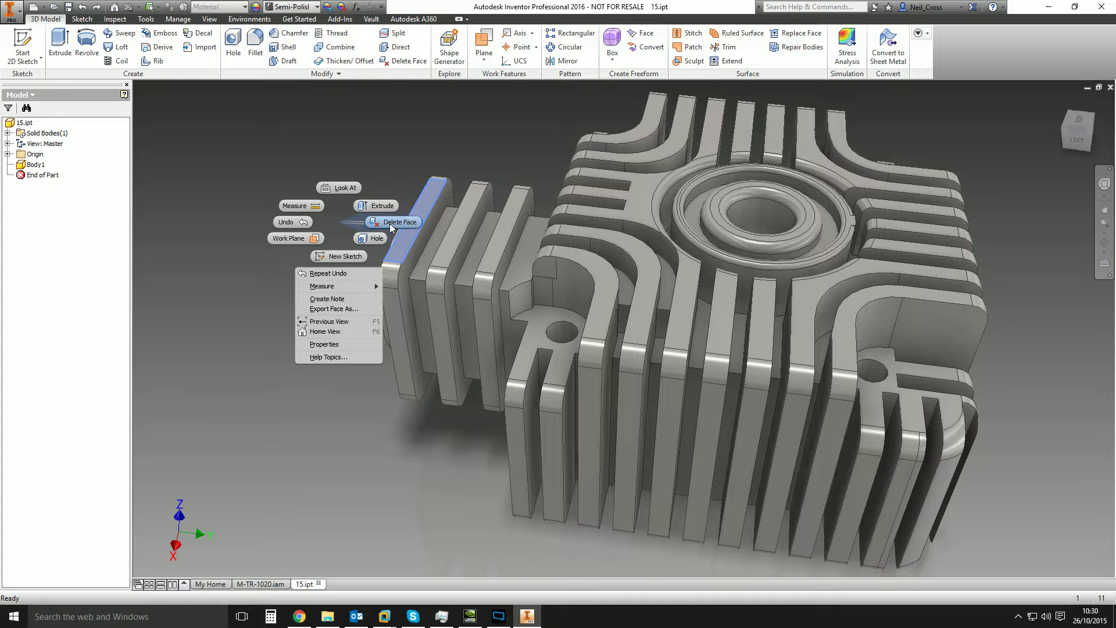
left_click(350, 223)
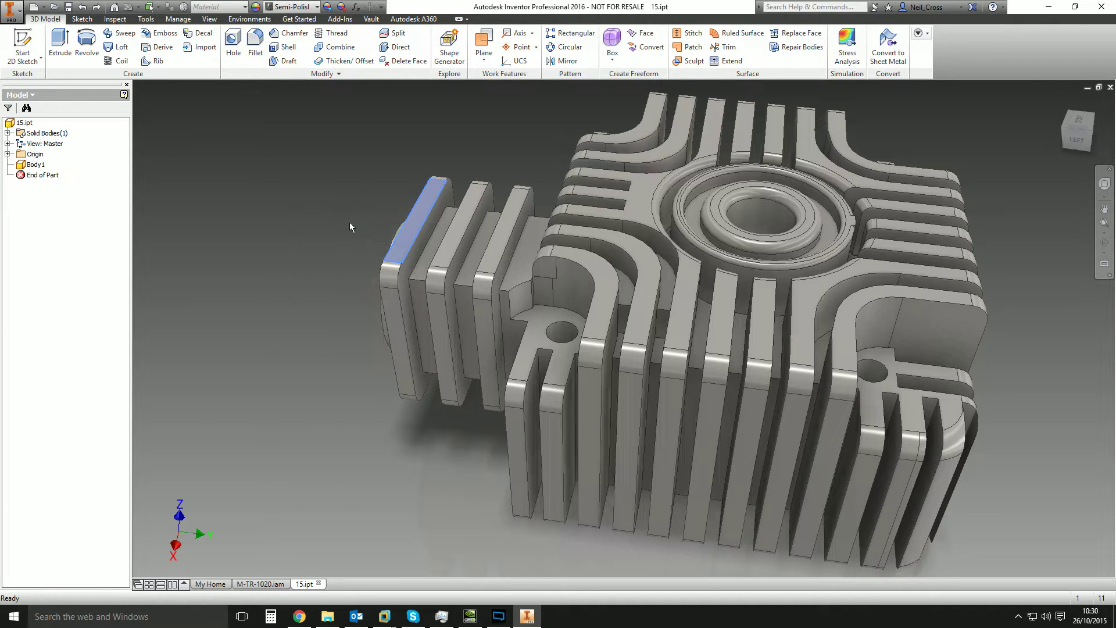
left_click(328, 221)
right_click(292, 230)
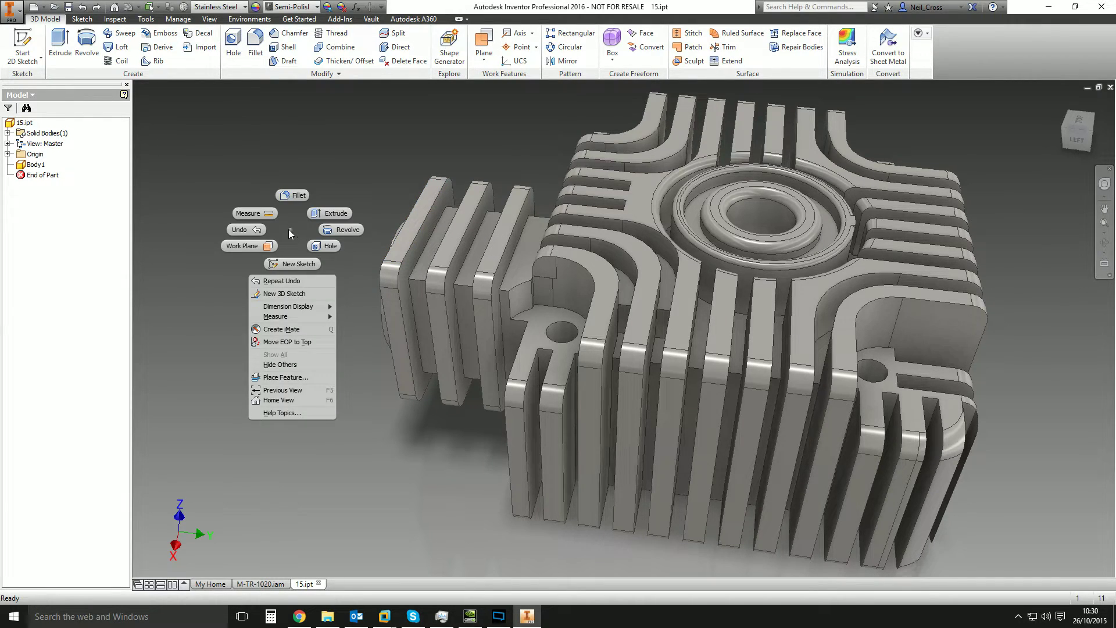
left_click(289, 230)
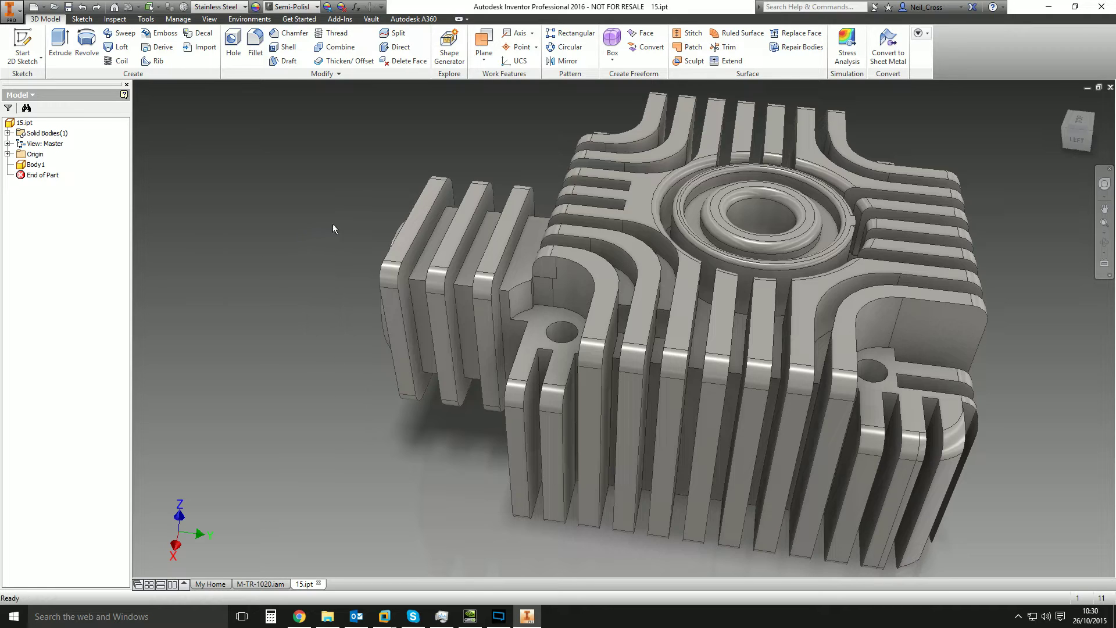
Delete the face of the central bore and its rounded rim face using Delete Face with Heal enabled
scroll(349, 223, "down", 3)
scroll(490, 206, "up", 1)
middle_click_drag(718, 203, 645, 244, "shift")
left_click(651, 227)
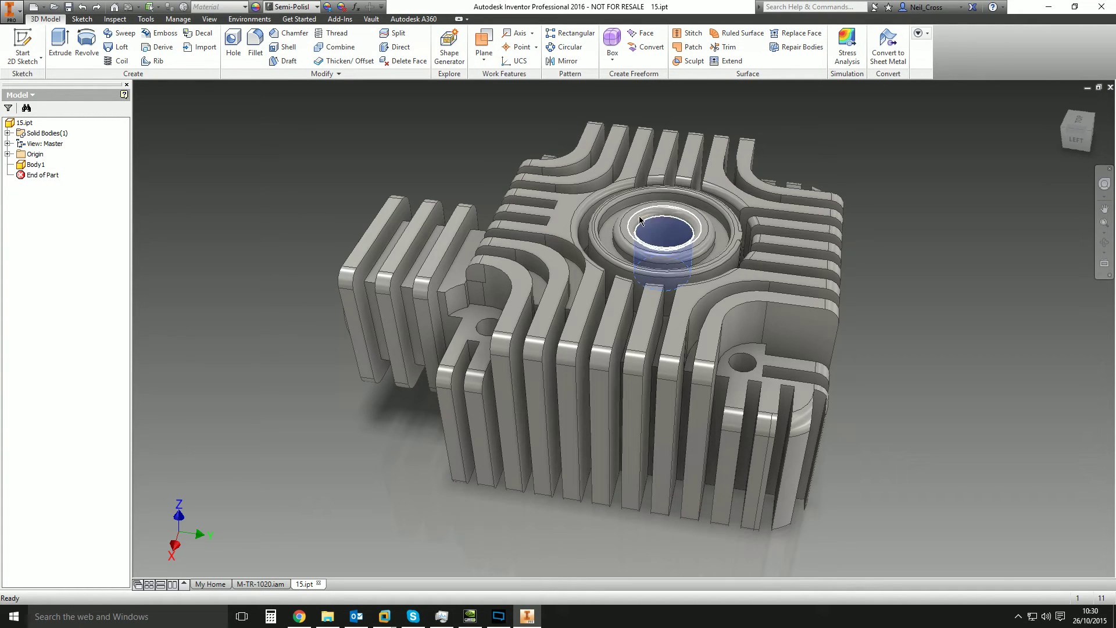
scroll(650, 239, "up", 2)
scroll(651, 241, "up", 3)
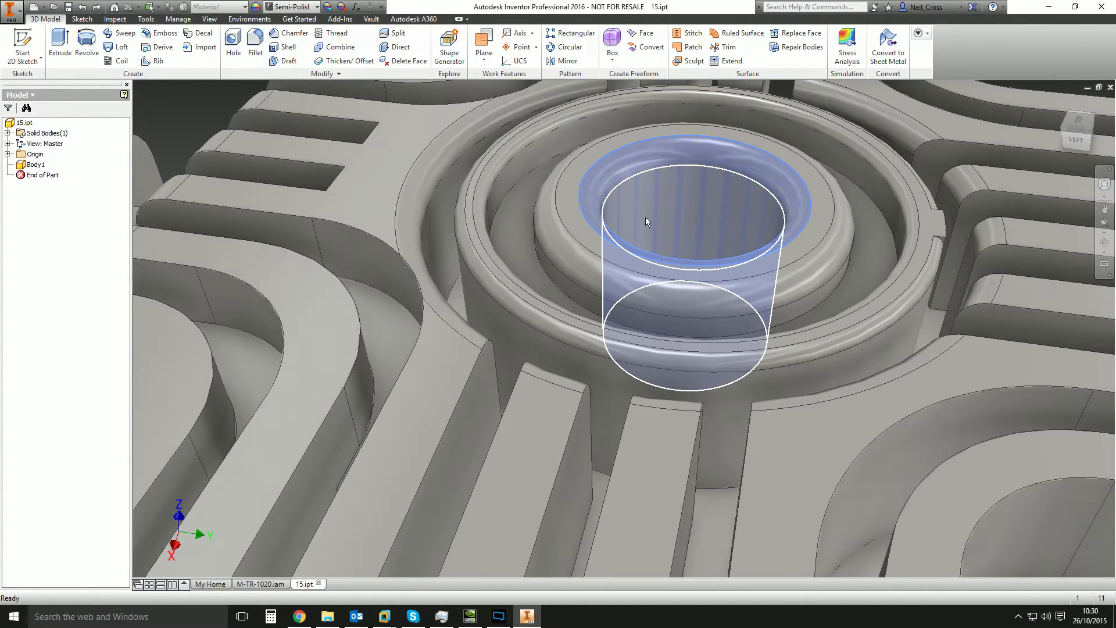
key("Delete")
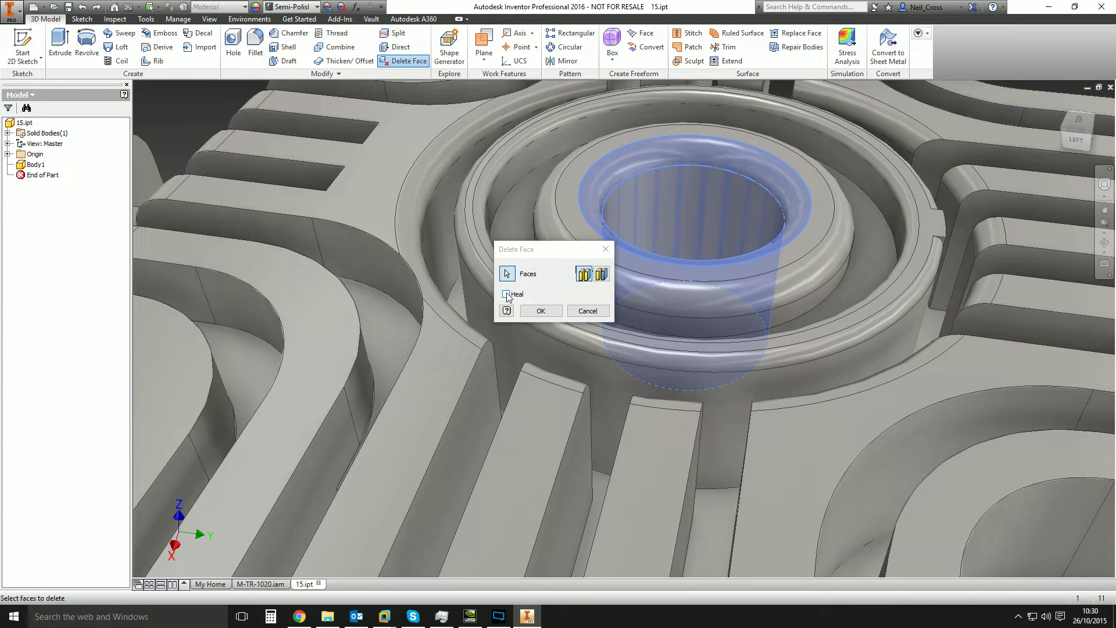
left_click(541, 310)
Delete the narrow strip faces running down the edge of the corner fin, with Heal enabled
scroll(532, 317, "down", 5)
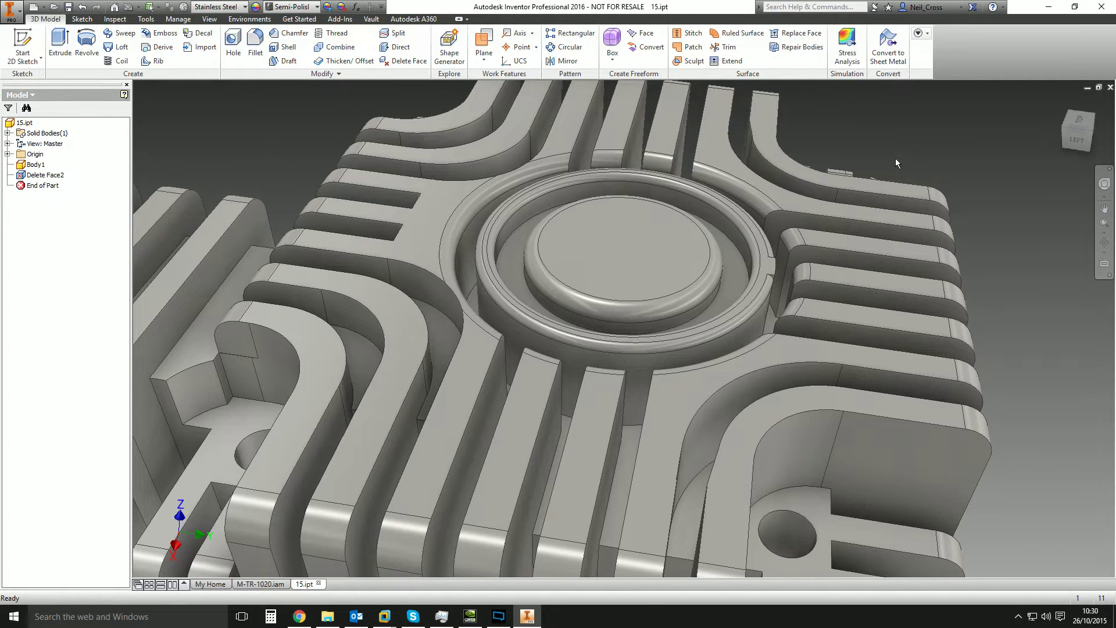
scroll(887, 159, "down", 5)
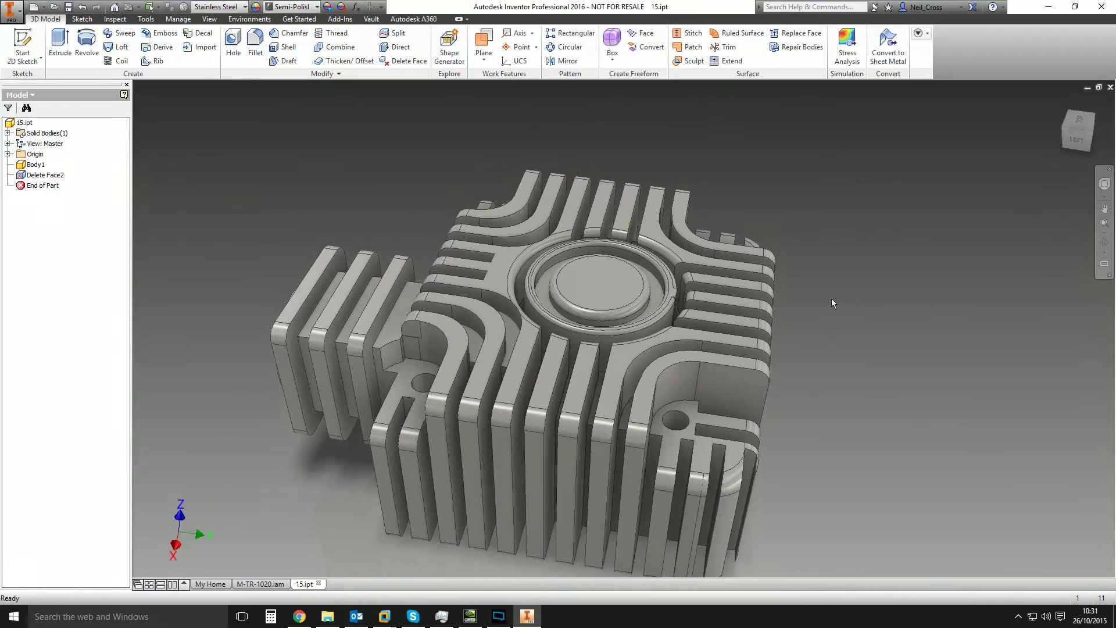
scroll(831, 308, "down", 4)
middle_click_drag(774, 408, 553, 321, "shift")
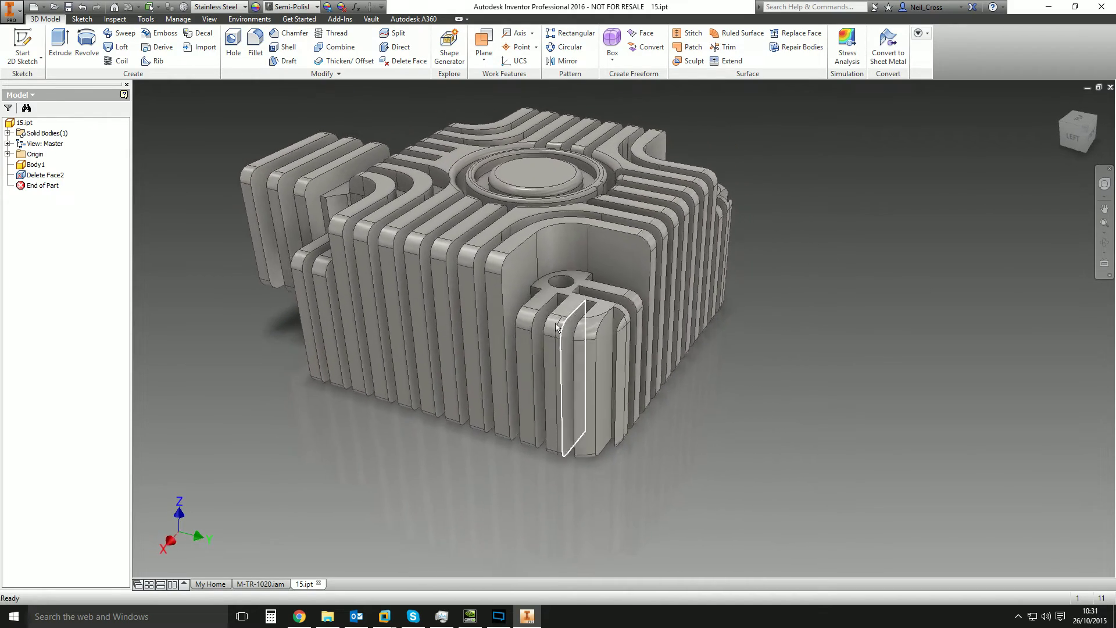
scroll(553, 322, "up", 5)
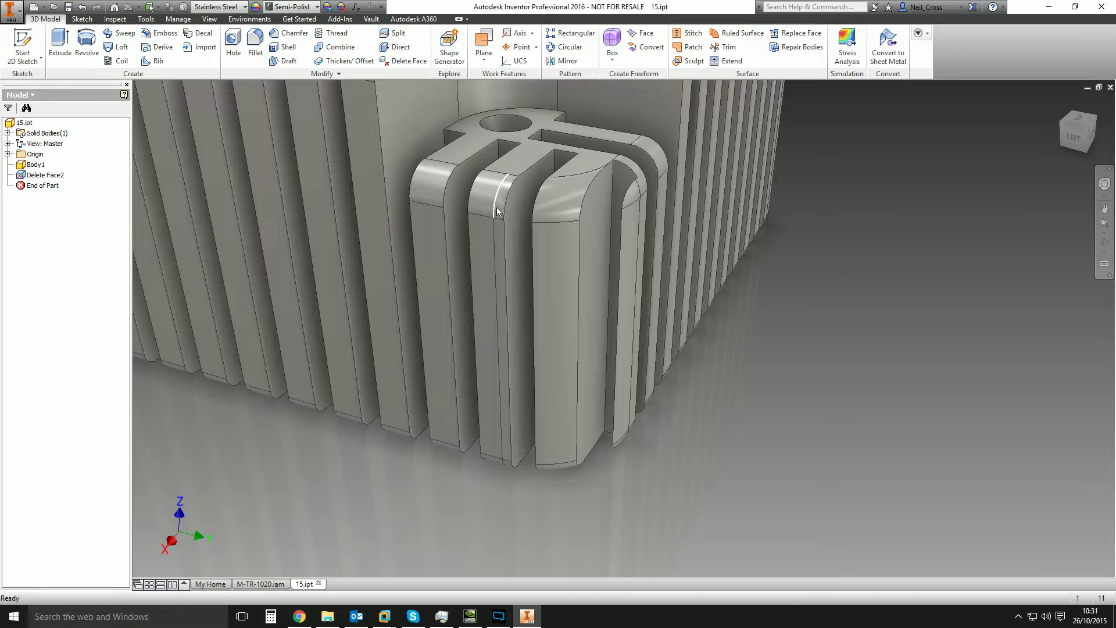
left_click(500, 204)
left_click(502, 241, "ctrl")
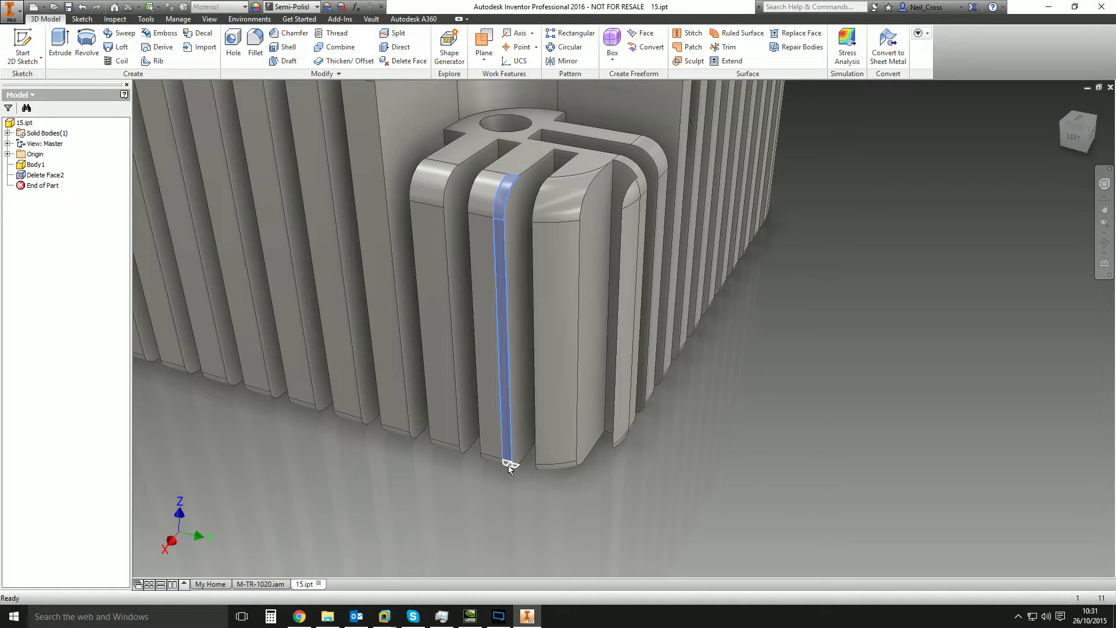
key("Delete")
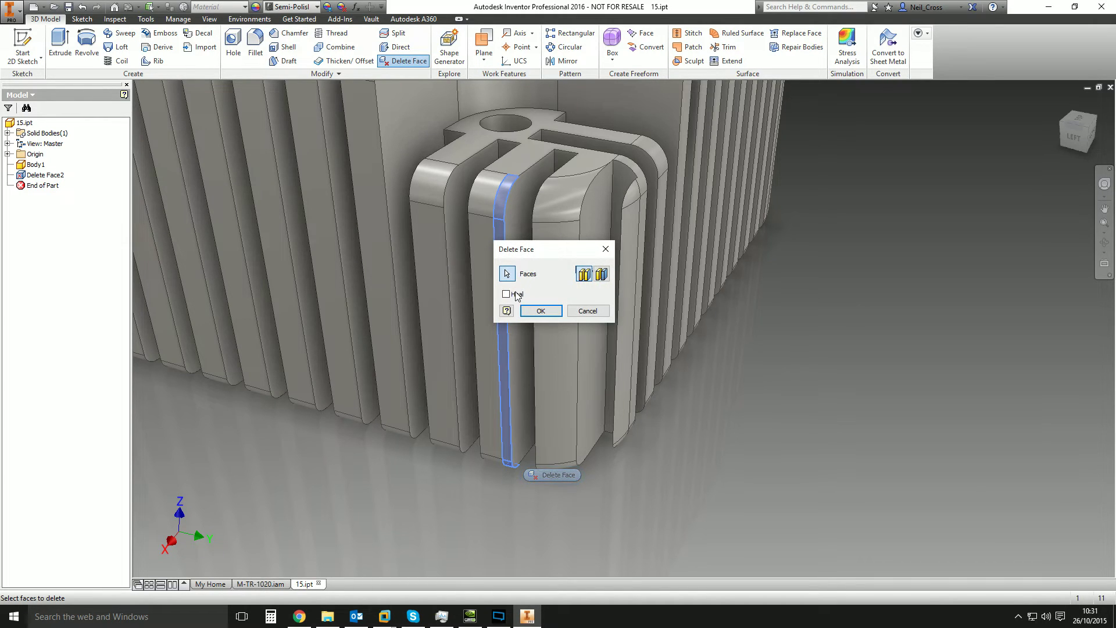
left_click(543, 316)
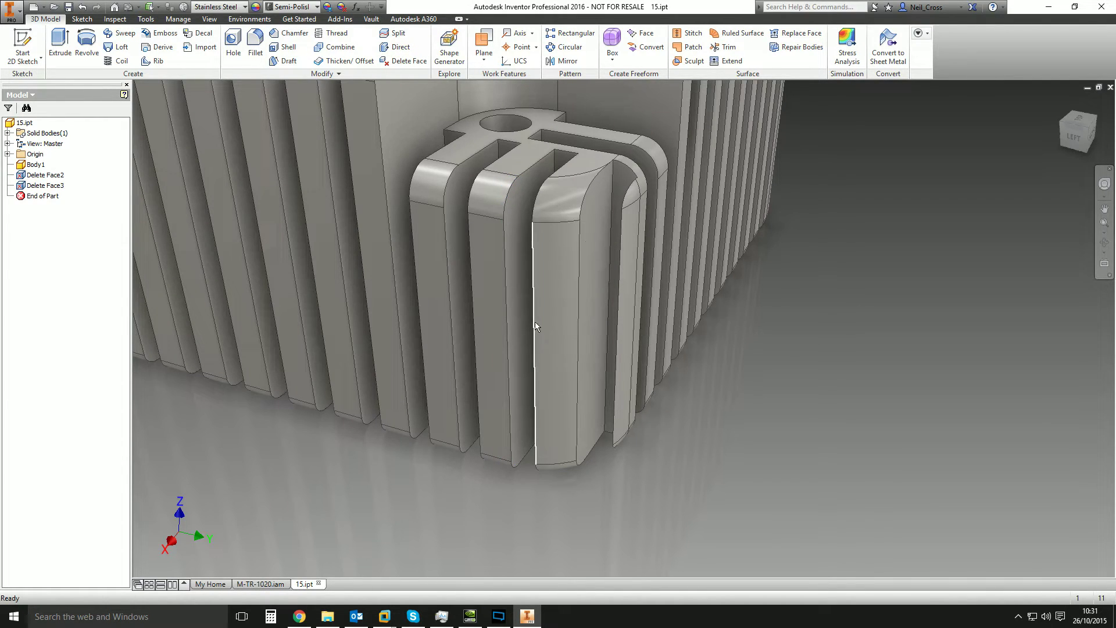
Delete the wall faces of the slot between the two adjacent corner fins, with Heal enabled
left_click(469, 218)
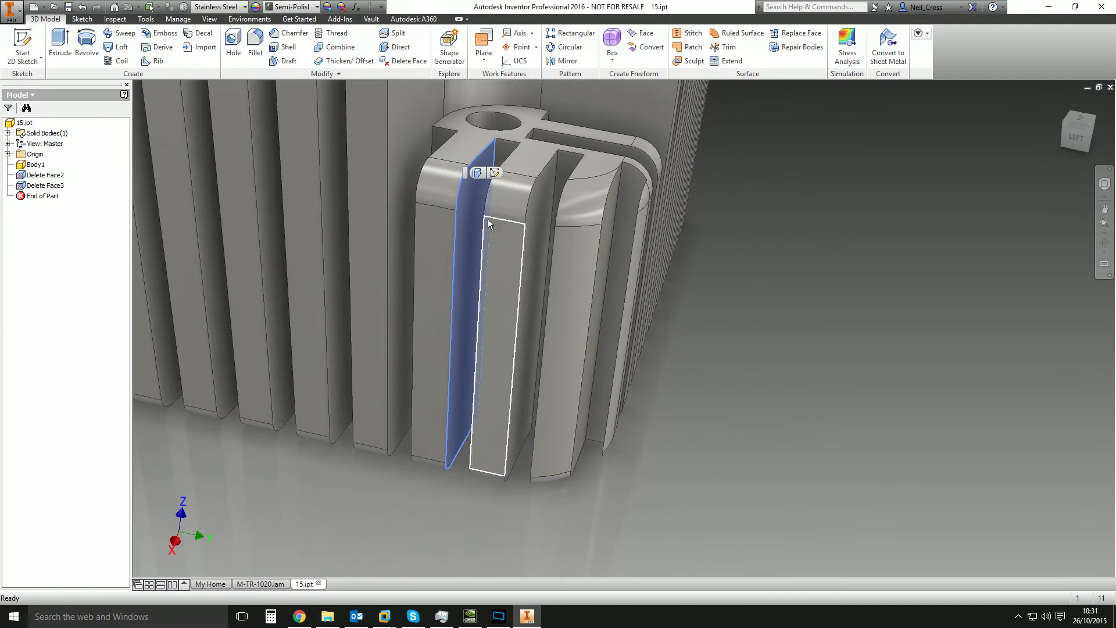
left_click(505, 154, "ctrl")
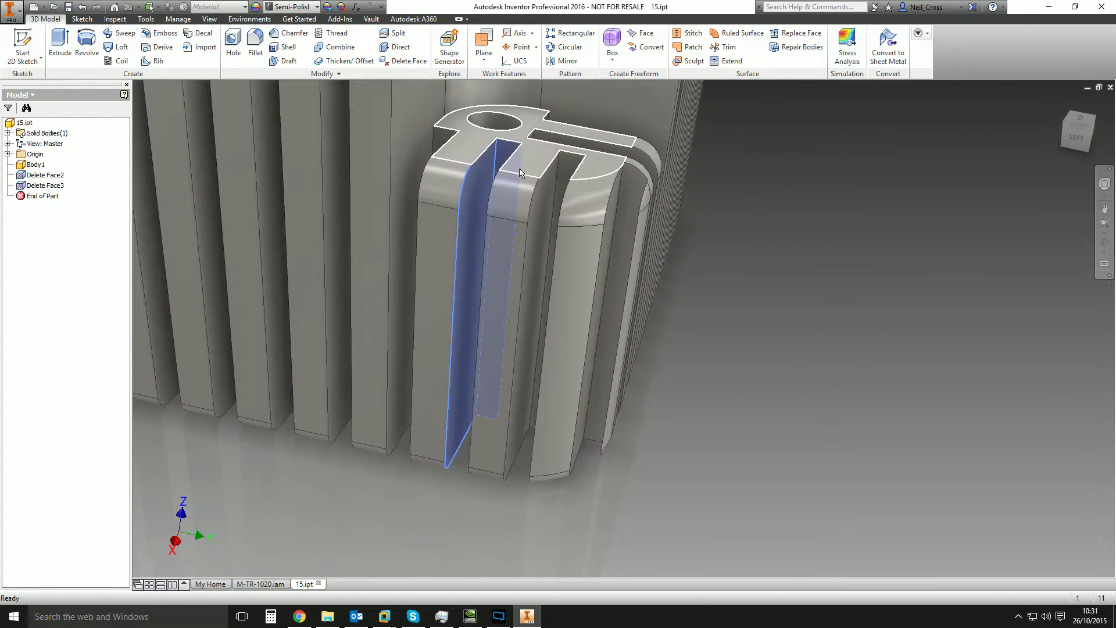
left_click(542, 195, "ctrl")
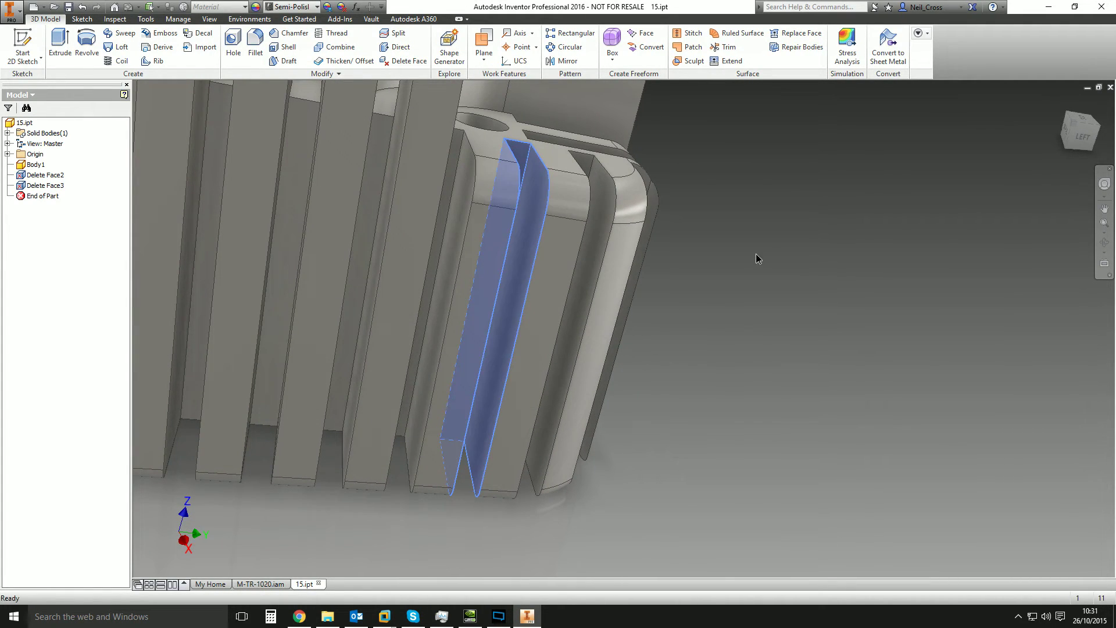
right_click_drag(755, 253, 814, 252)
left_click(505, 294)
left_click(540, 311)
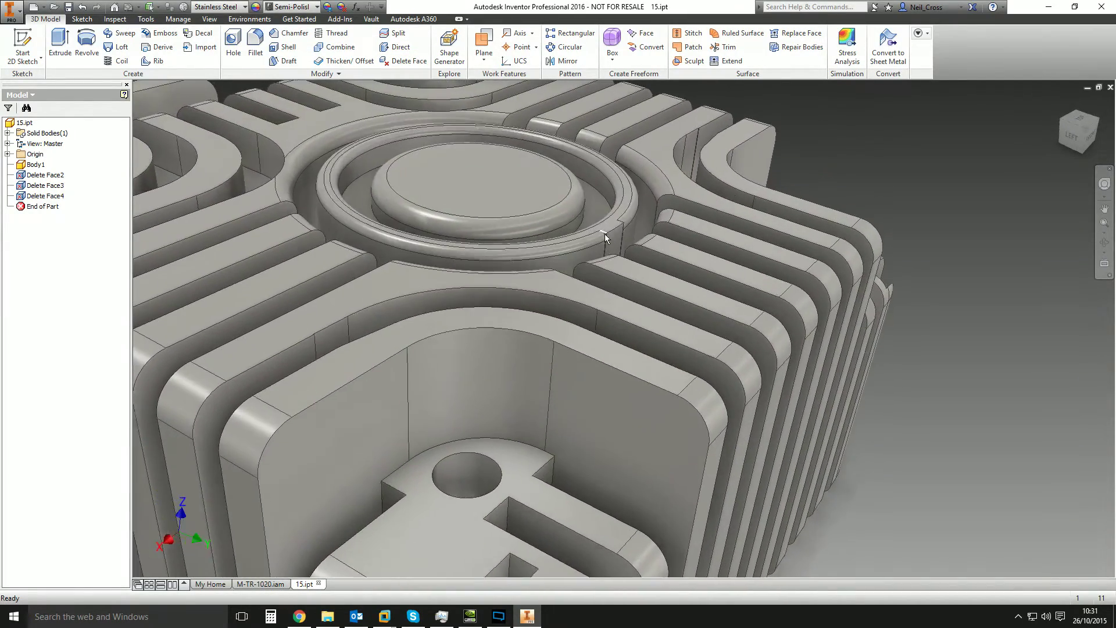
Delete the flat face and small side faces of the tab on the outer circular ring, with Heal enabled
scroll(607, 236, "down", 3)
middle_click_drag(609, 240, 325, 293)
scroll(460, 251, "down", 2)
scroll(364, 280, "down", 3)
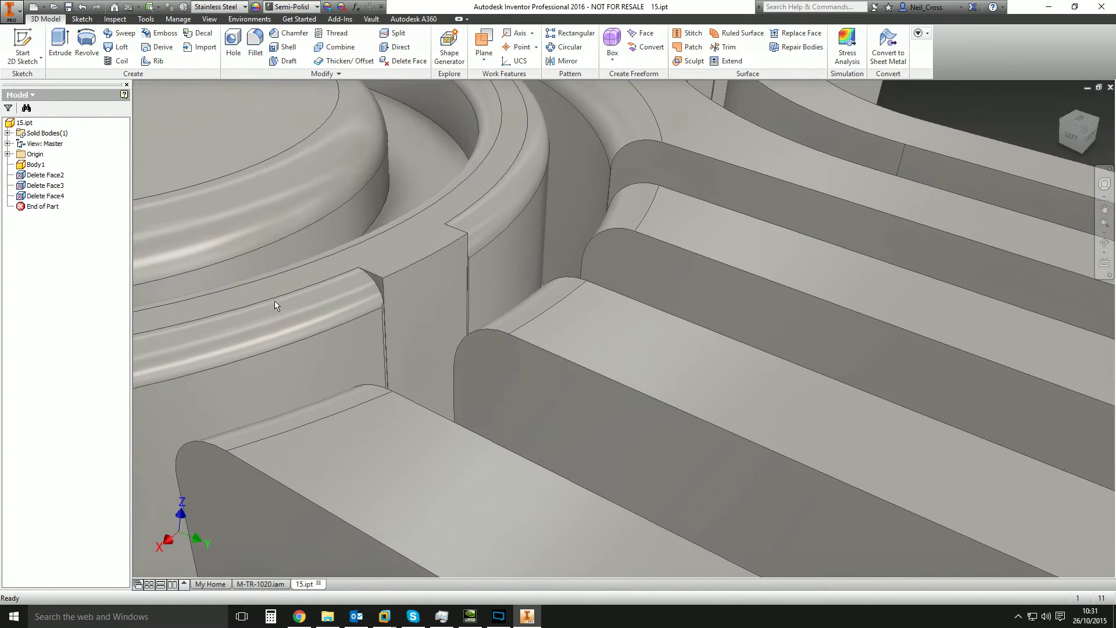
scroll(396, 316, "down", 3)
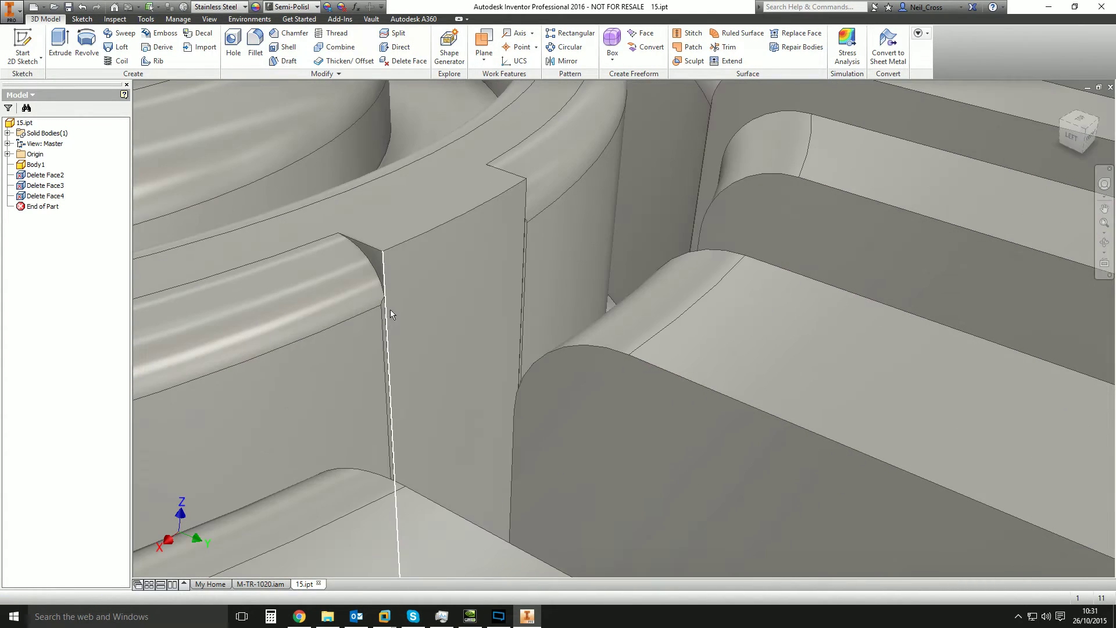
left_click(409, 277)
scroll(387, 340, "up", 5)
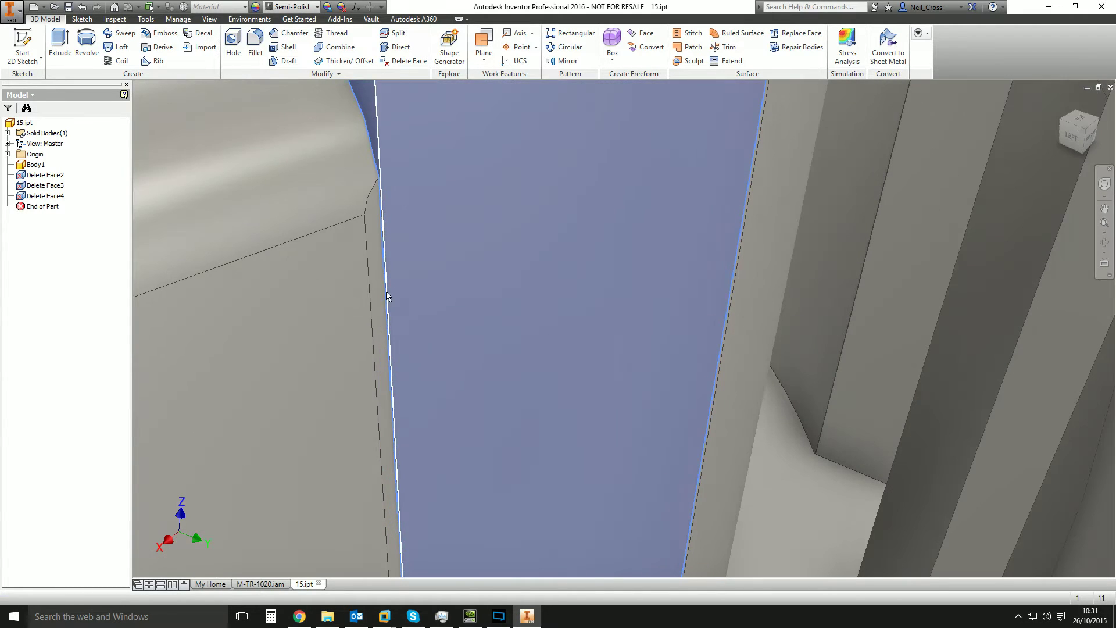
left_click(376, 227, "ctrl")
scroll(546, 256, "down", 3)
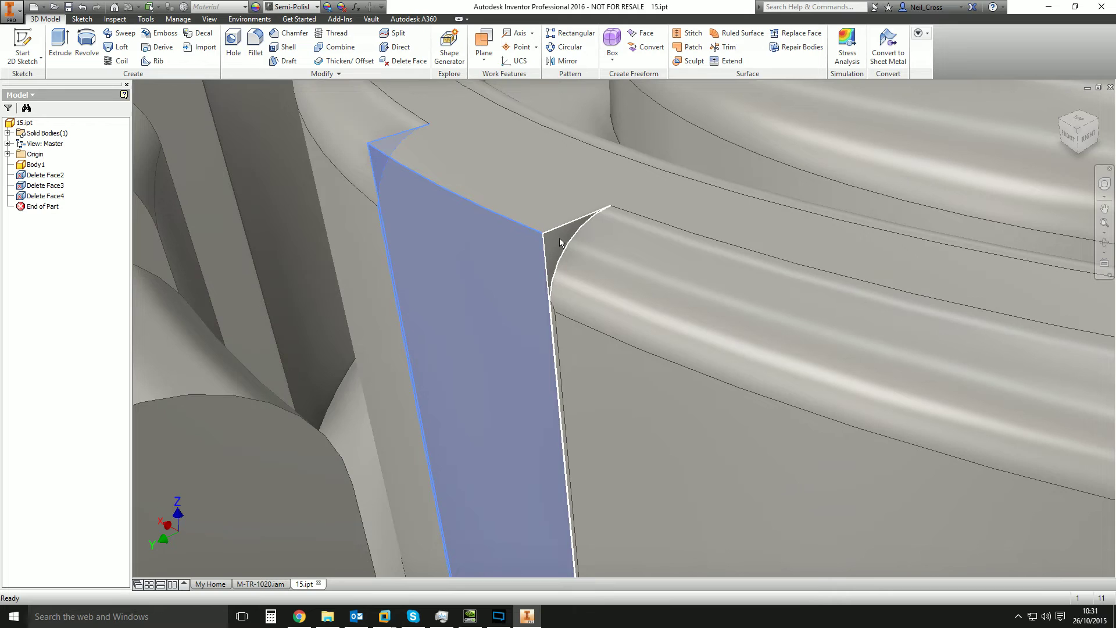
left_click(559, 237, "ctrl")
scroll(566, 331, "up", 3)
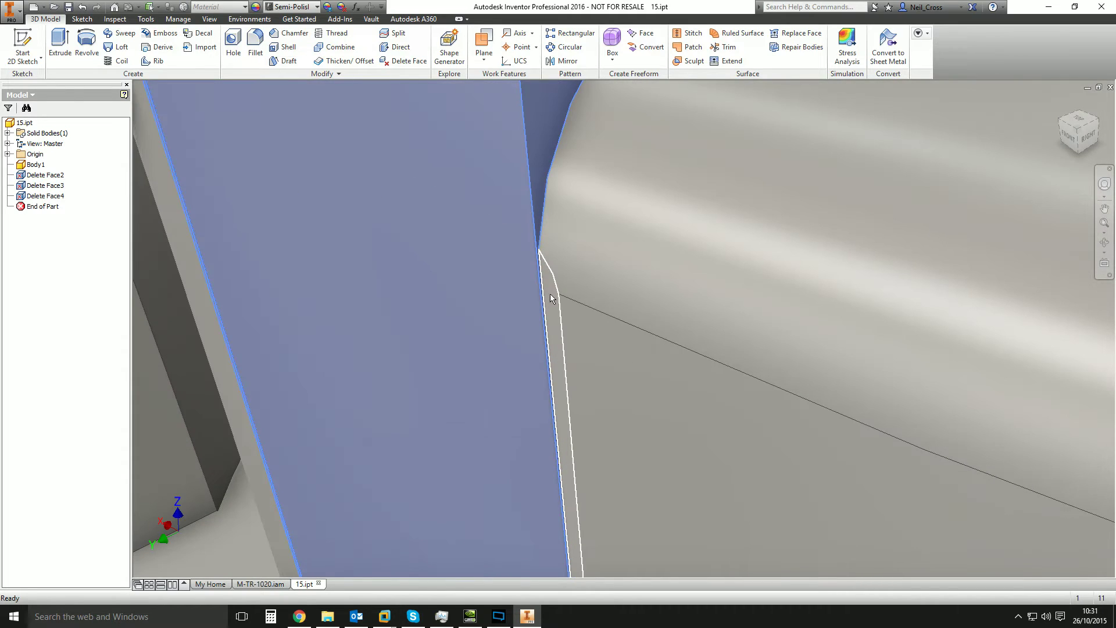
scroll(558, 311, "down", 5)
key("Delete")
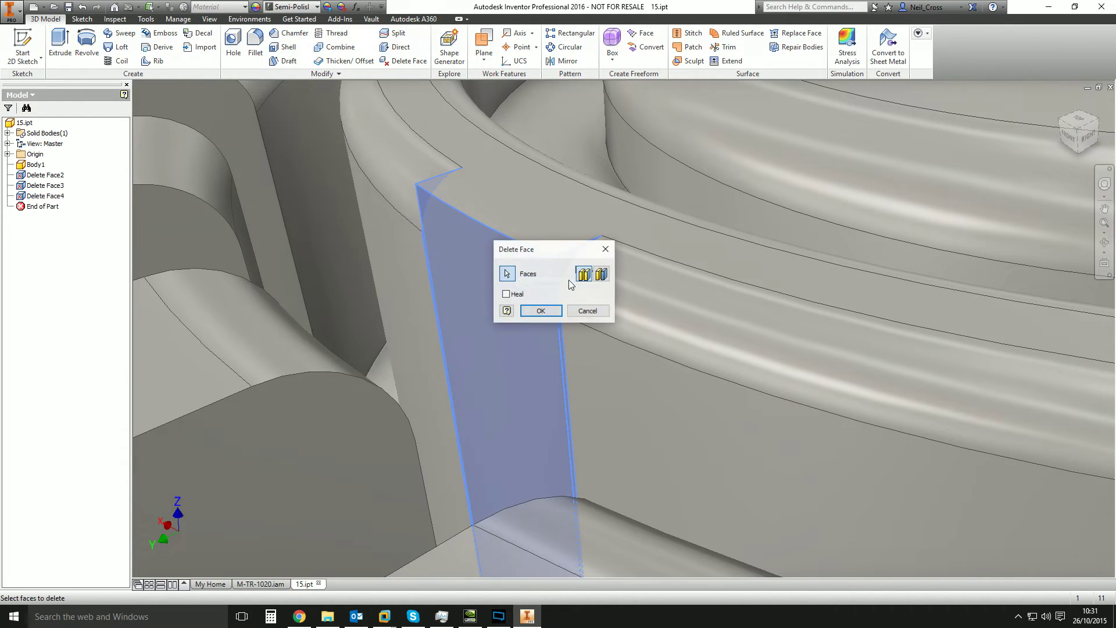
left_click(540, 313)
scroll(595, 380, "down", 8)
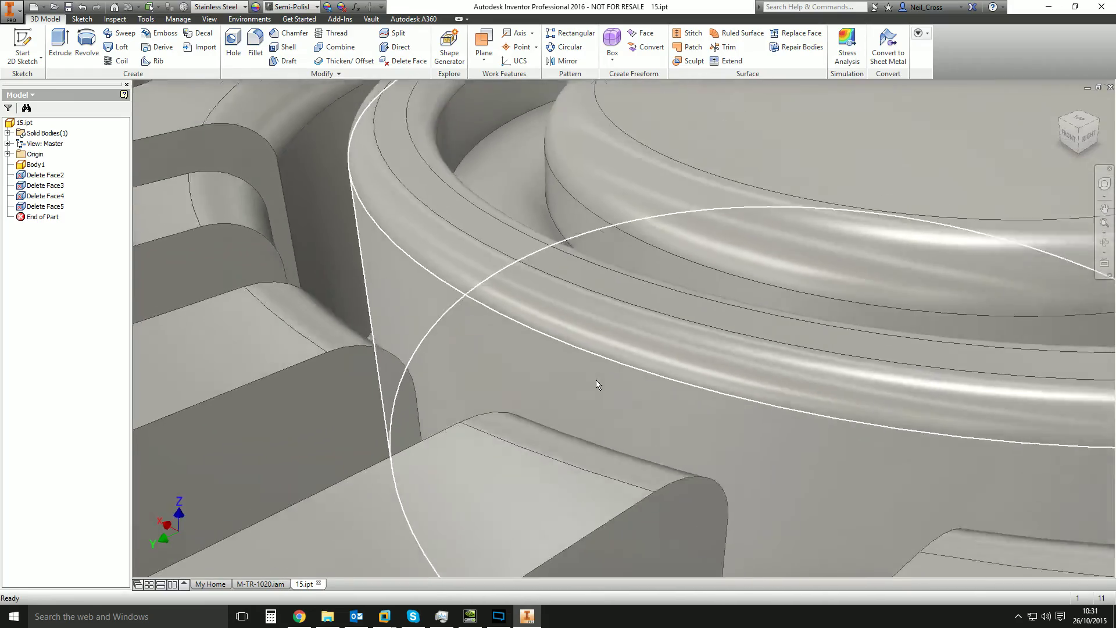
scroll(805, 333, "up", 1)
scroll(804, 333, "down", 5)
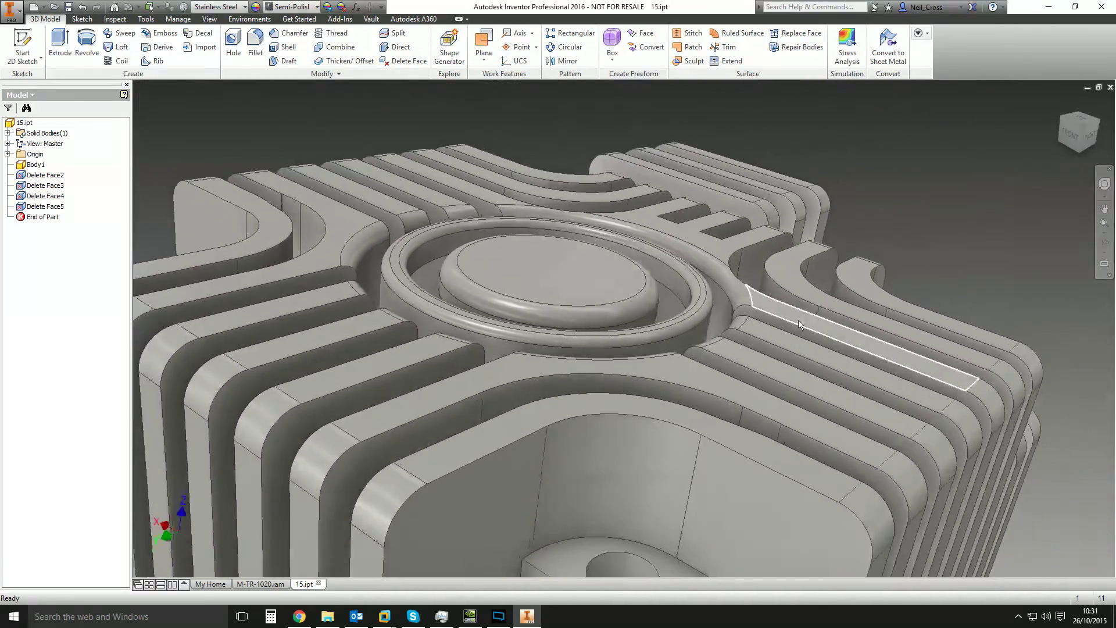